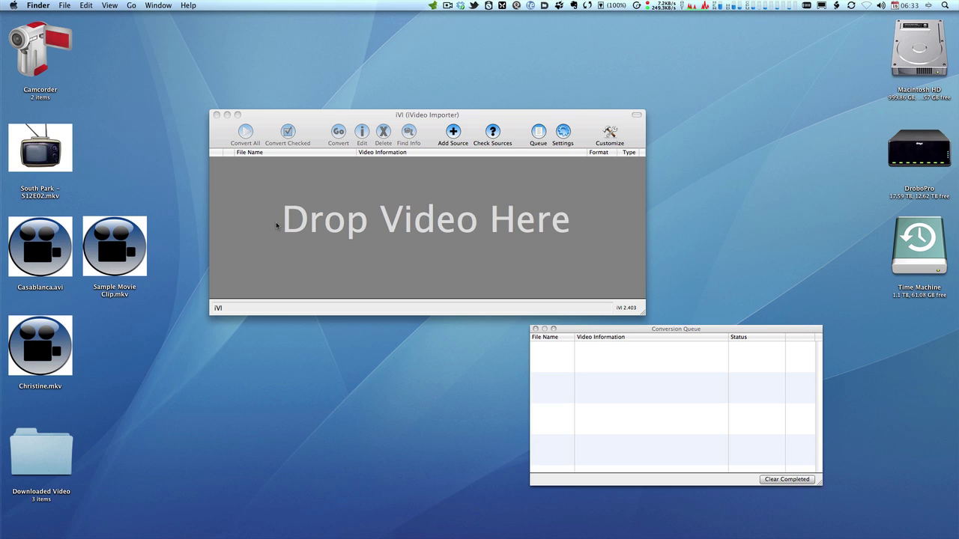
# Drag Sample Movie Clip.mkv from the desktop into iVI Pro's conversion list
pyautogui.click(120, 258)
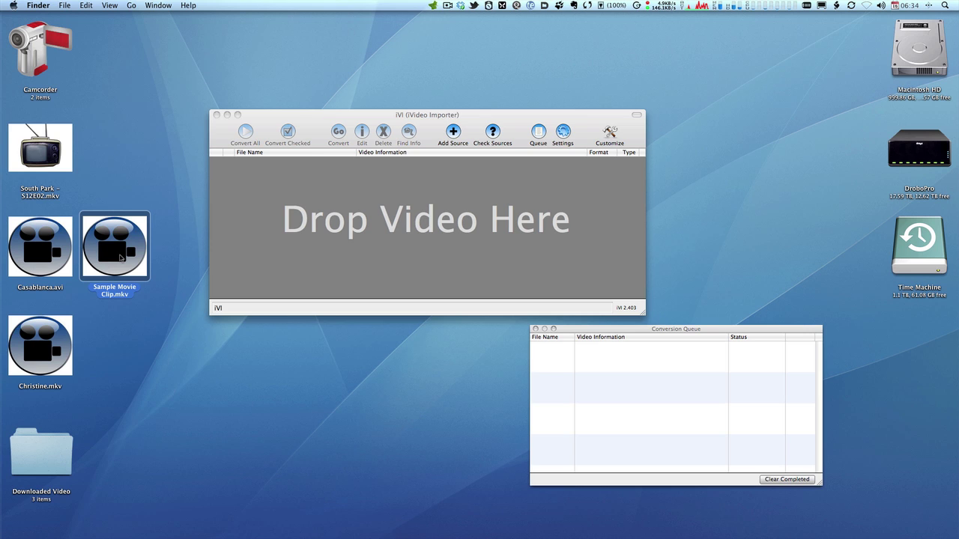
pyautogui.moveTo(120, 258)
pyautogui.mouseDown()
pyautogui.moveTo(358, 232)
pyautogui.moveTo(365, 241)
pyautogui.mouseUp()
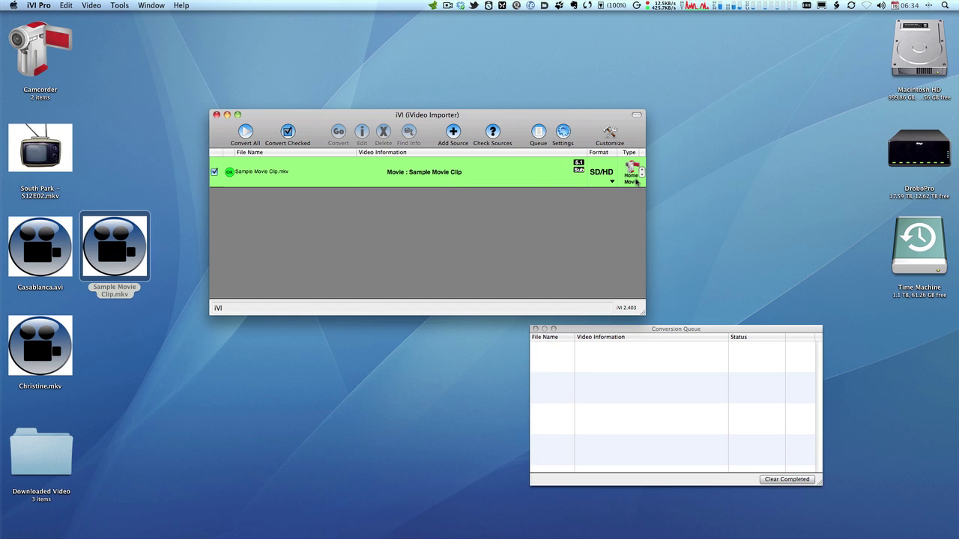
# In the clip's details, name it 'Book Of E', set type to Movie, and search its metadata
pyautogui.doubleClick(436, 179)
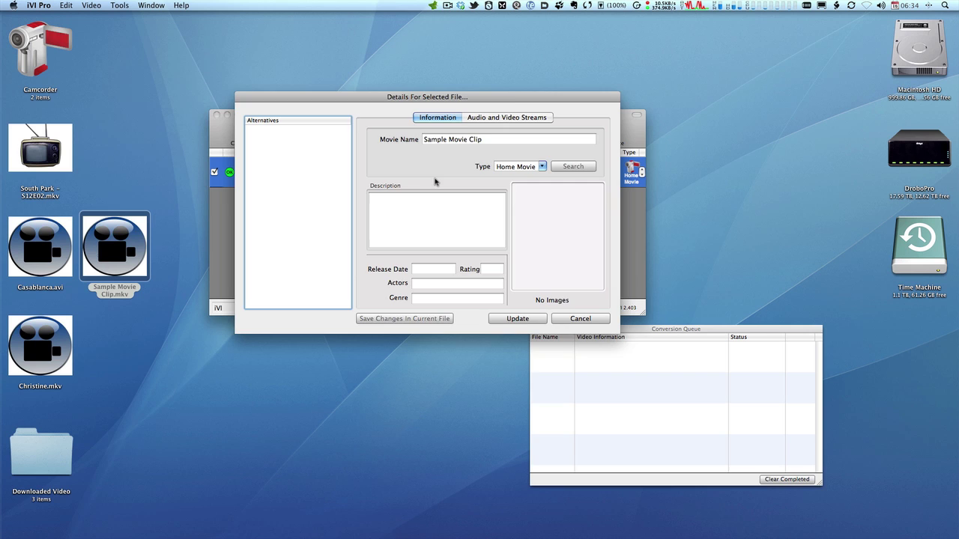
pyautogui.moveTo(510, 97); pyautogui.dragTo(513, 191)
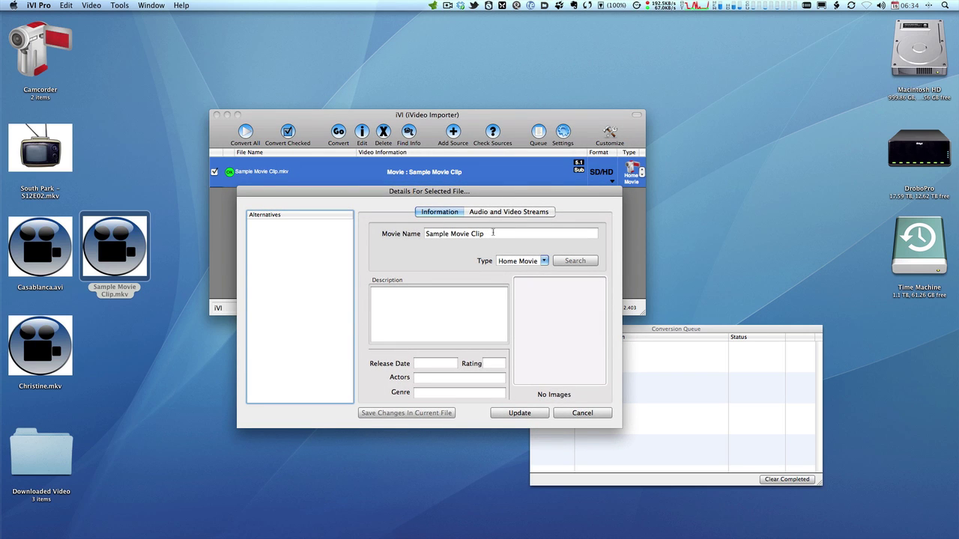
pyautogui.moveTo(491, 234); pyautogui.dragTo(425, 233)
pyautogui.write('Book ')
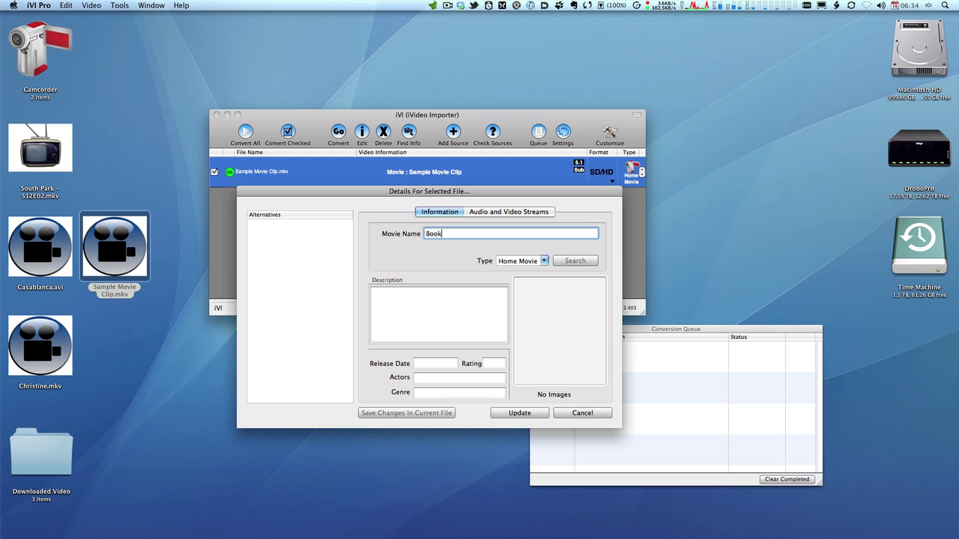
pyautogui.write('Of Eli')
pyautogui.click(547, 261)
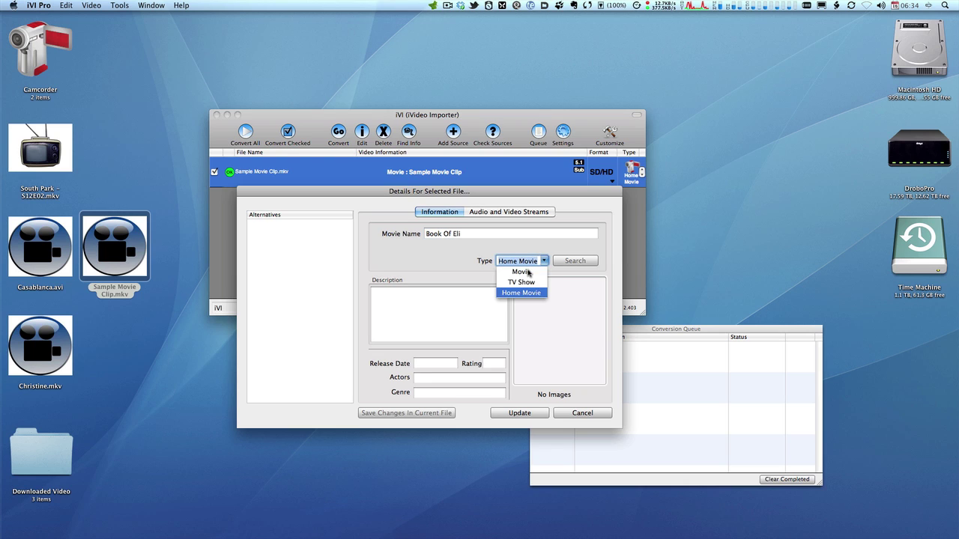
pyautogui.click(525, 271)
pyautogui.click(579, 260)
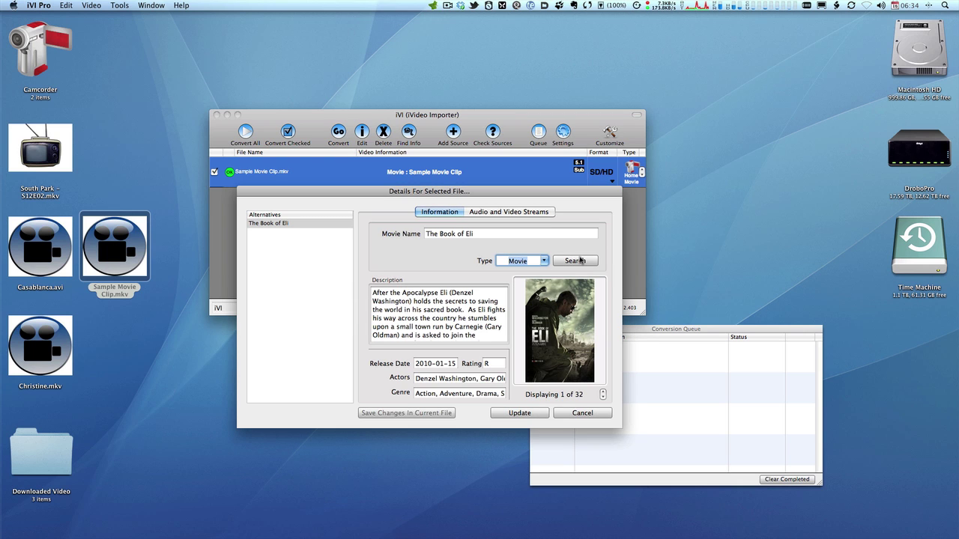
# Add the English and Chinese Simplified subtitle streams and update the clip's details
pyautogui.click(506, 213)
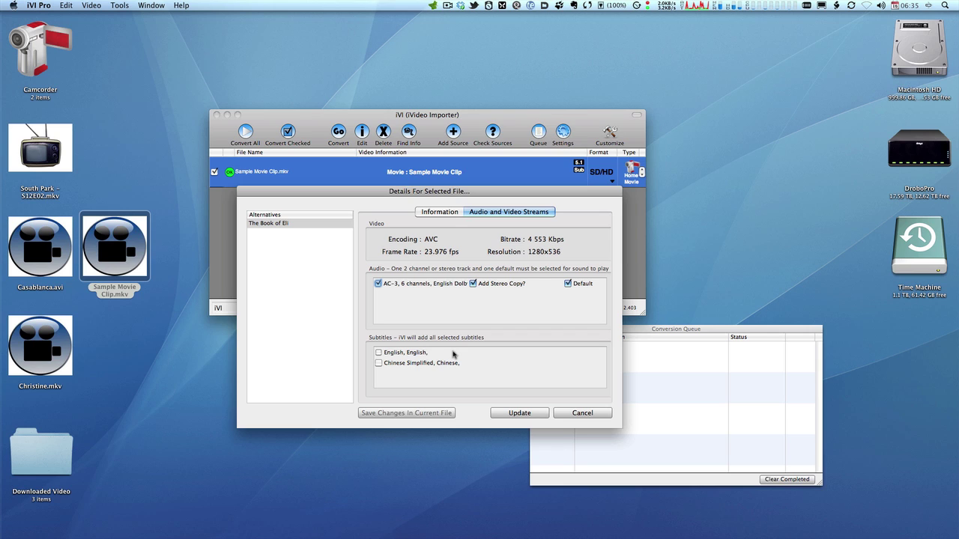
pyautogui.click(379, 353)
pyautogui.click(379, 363)
pyautogui.click(516, 413)
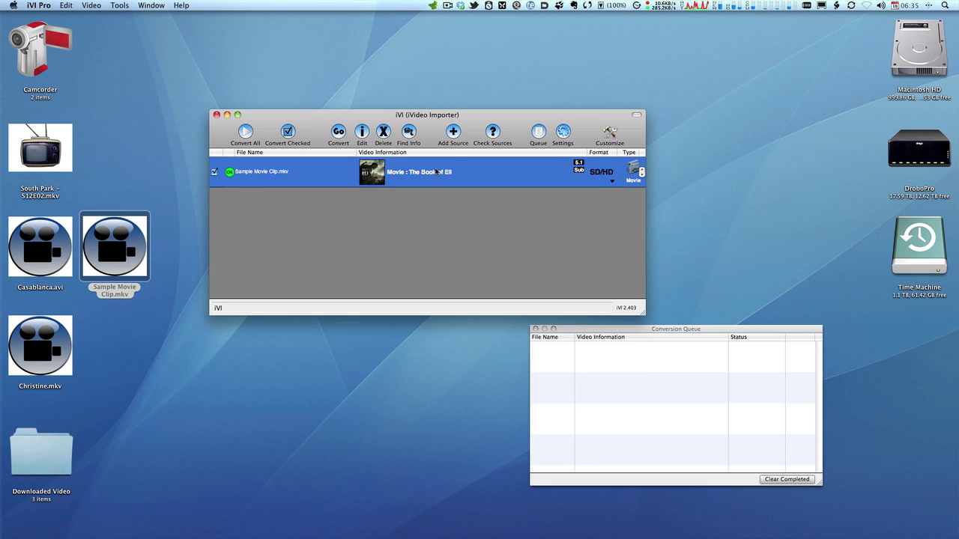
# Send The Book of Eli to the Conversion Queue with the Convert button
pyautogui.click(341, 133)
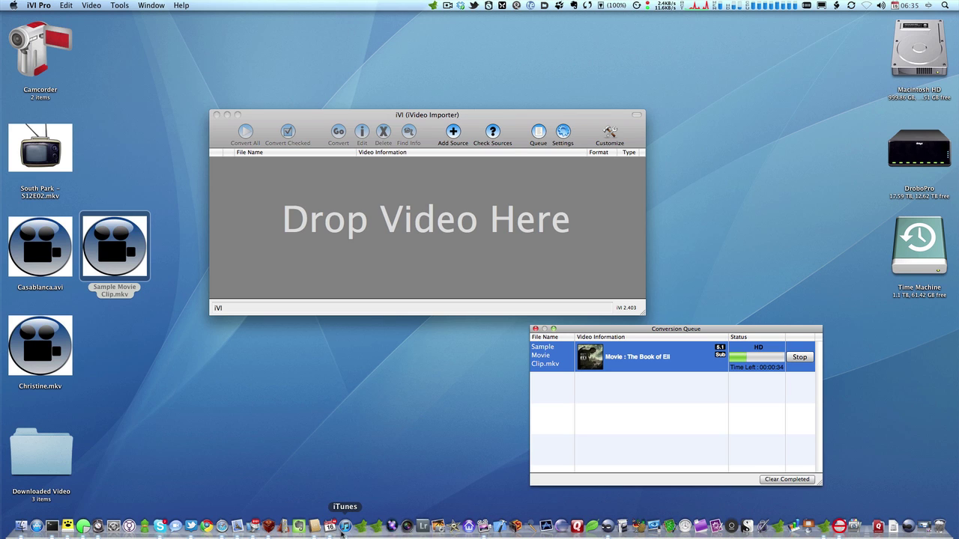
# Launch iTunes, reposition its window, and show the Movies library
pyautogui.click(345, 527)
pyautogui.moveTo(498, 48); pyautogui.dragTo(581, 28)
pyautogui.click(378, 81)
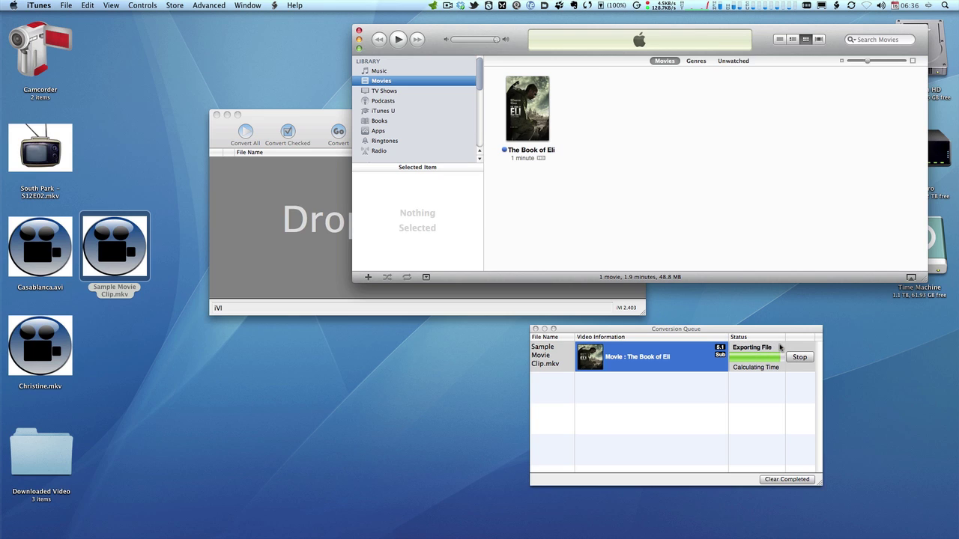
# Play The Book of Eli and switch the subtitles to Chinese, then resume playback
pyautogui.moveTo(535, 119)
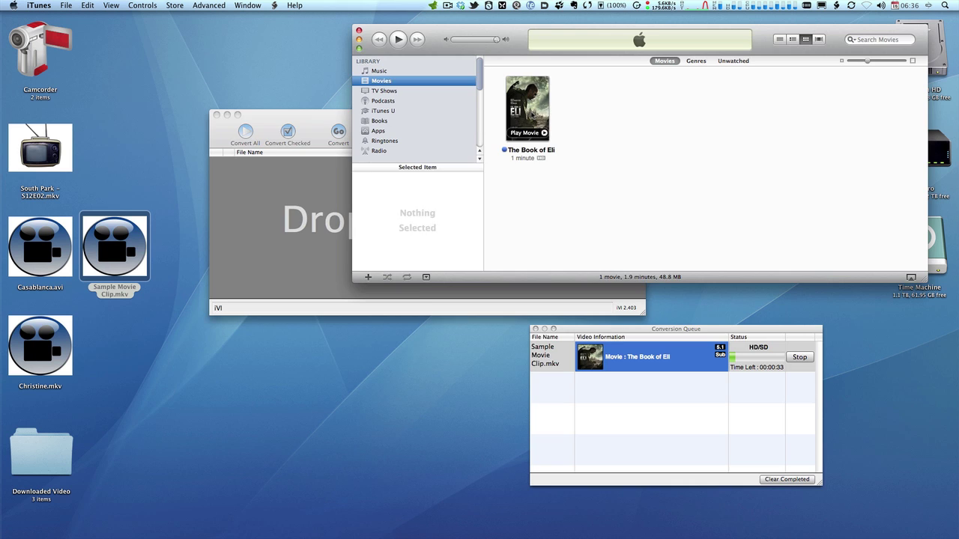
pyautogui.click(527, 133)
pyautogui.click(510, 369)
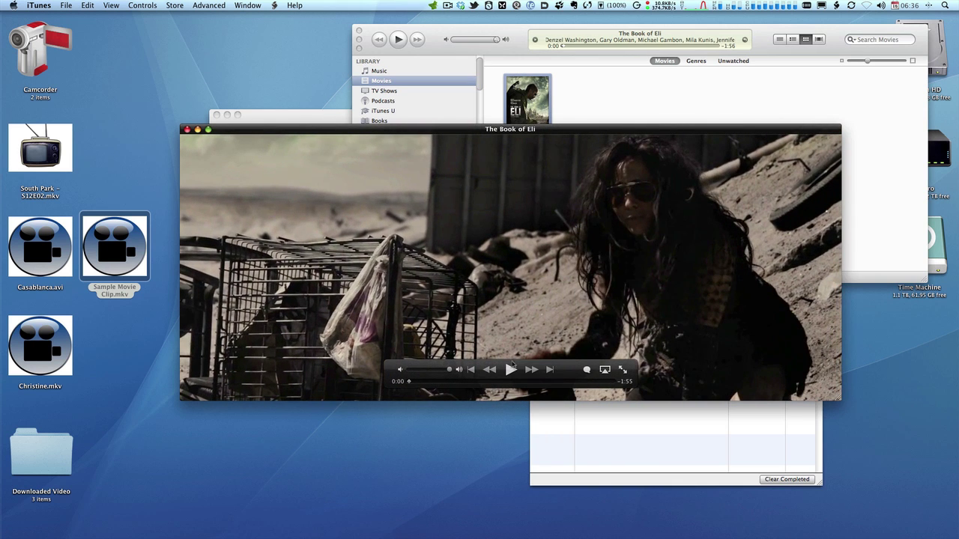
pyautogui.click(587, 370)
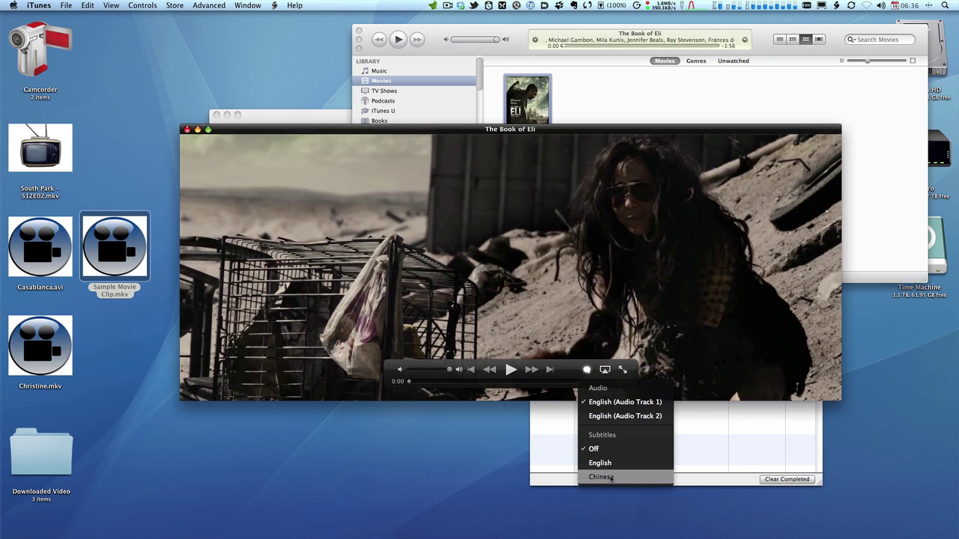
pyautogui.click(611, 478)
pyautogui.press('space')
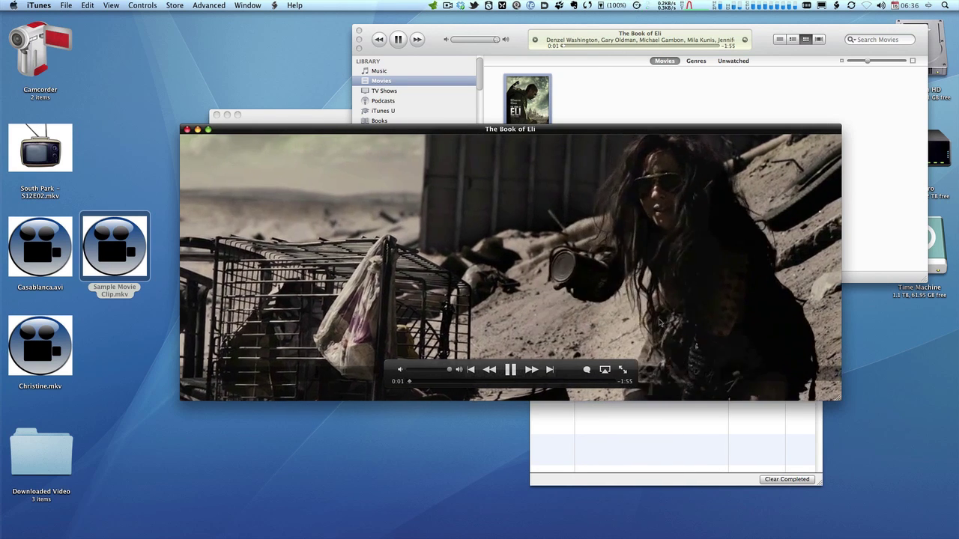